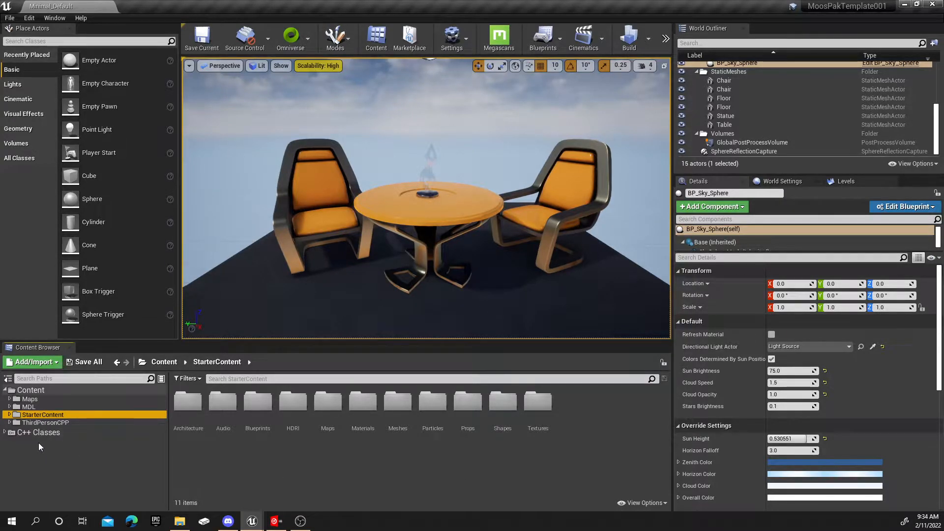
click(45, 423)
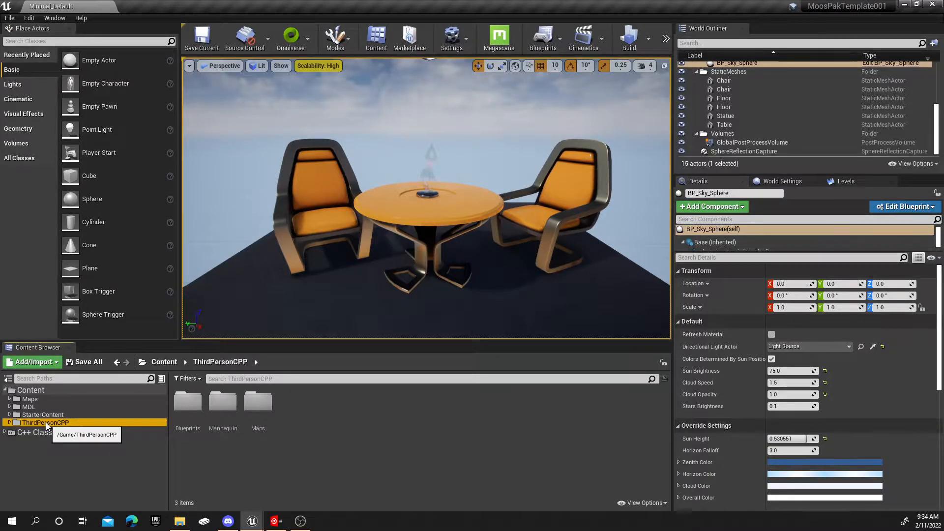
click(43, 415)
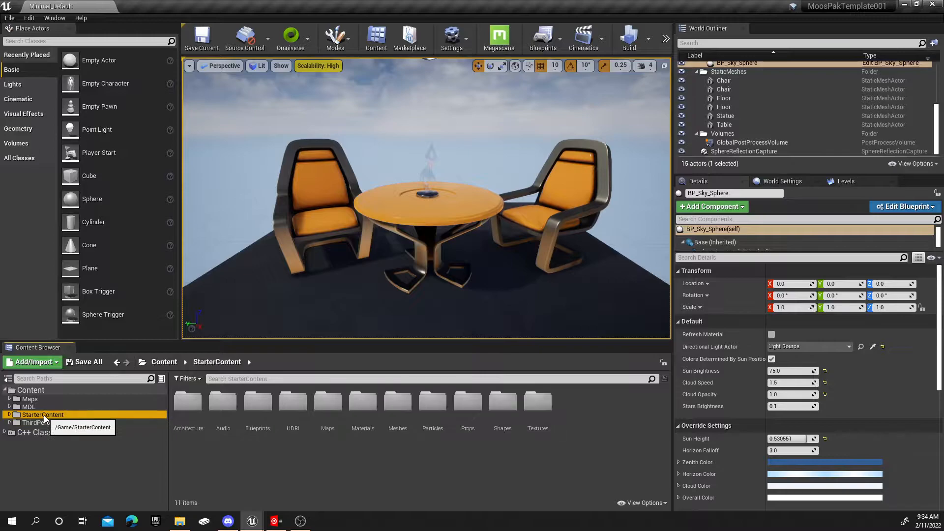
click(43, 422)
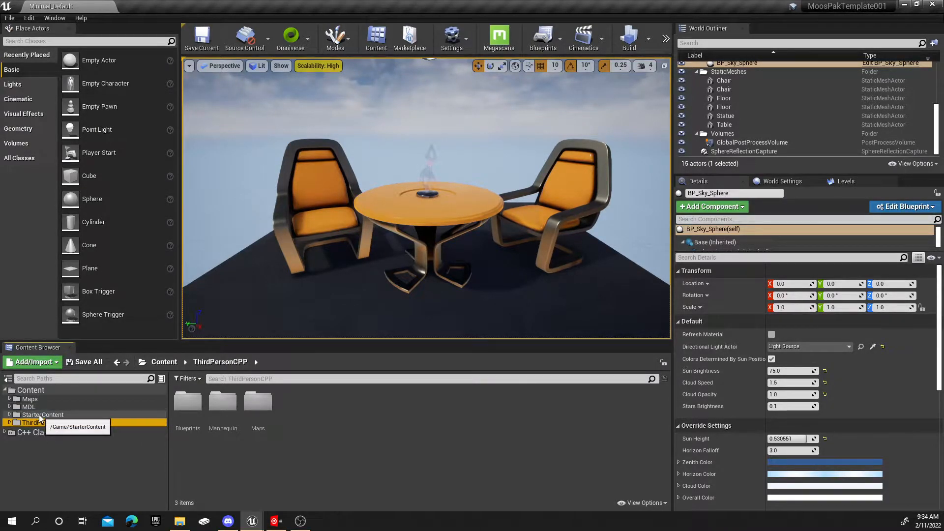
Step: Create a data asset of class PrimaryAssetLabel in the StarterContent folder
click(39, 414)
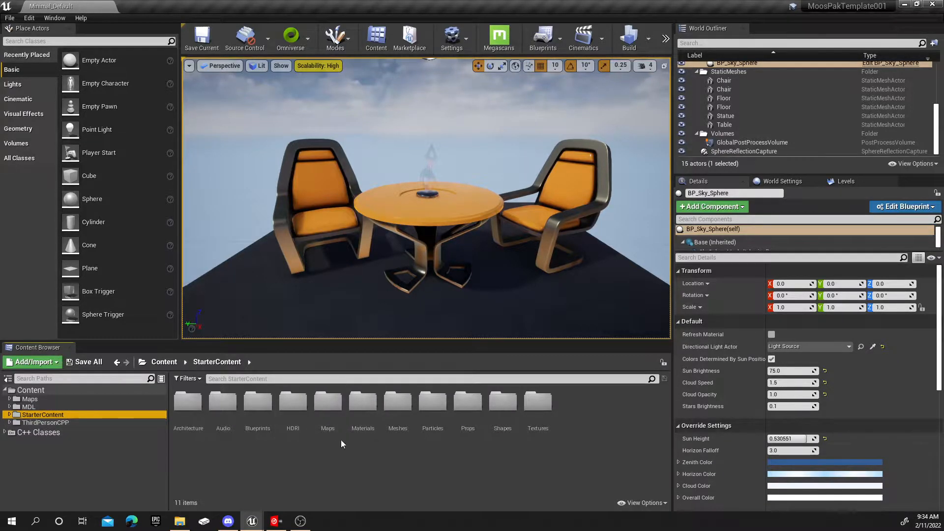
right_click(373, 453)
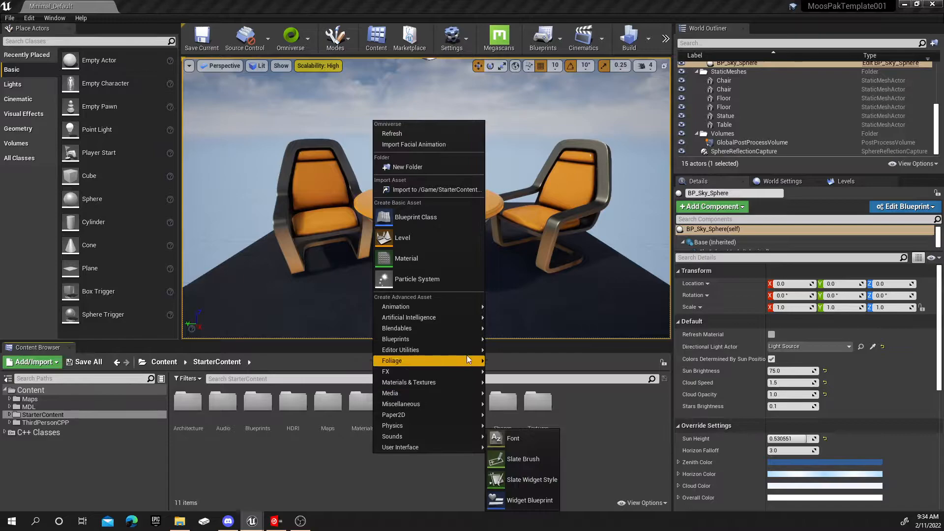
mouse_move(442, 402)
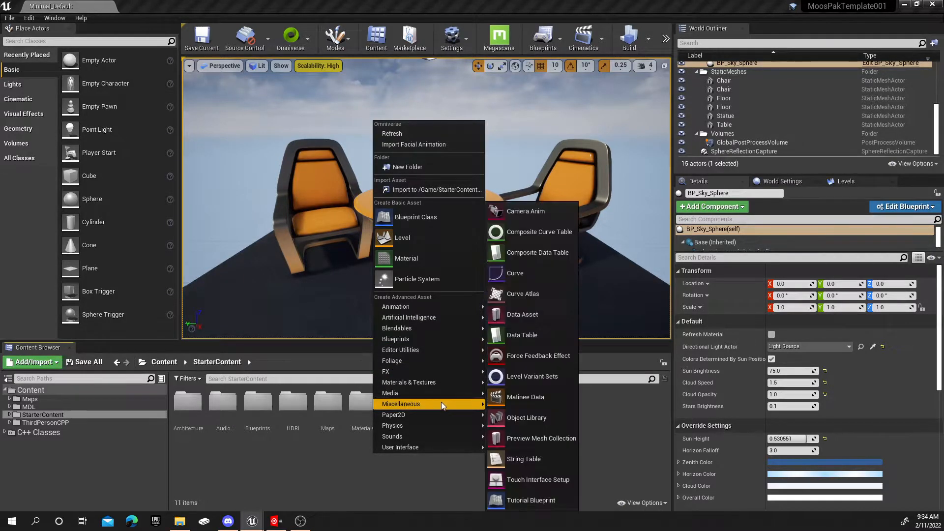
click(511, 313)
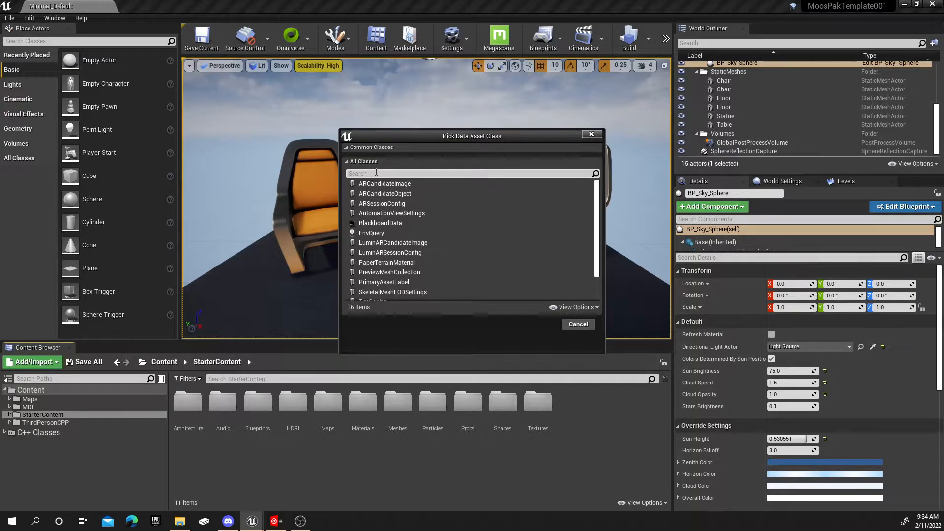
text(Primary)
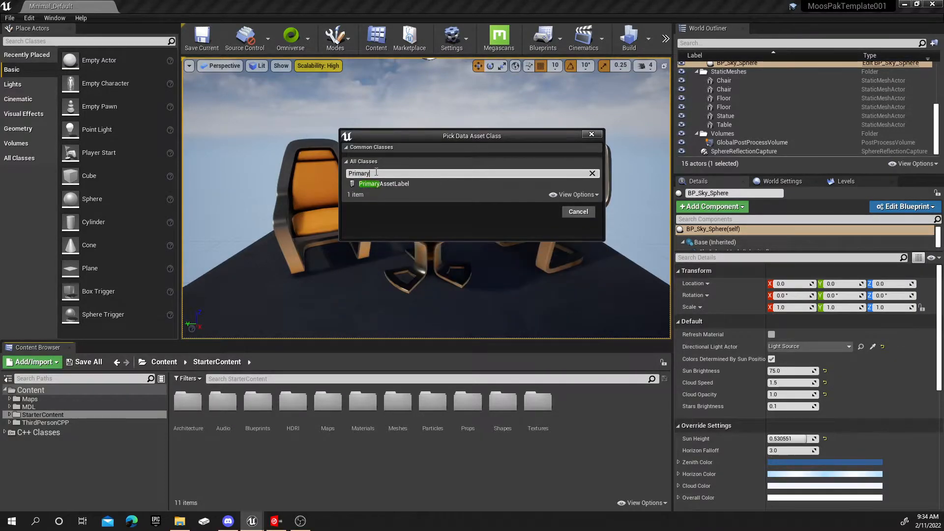
click(386, 184)
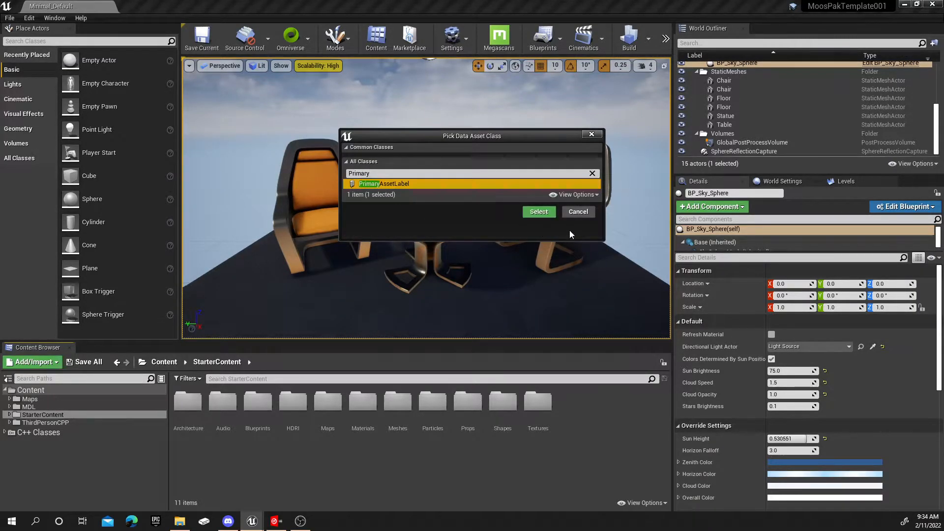
click(540, 212)
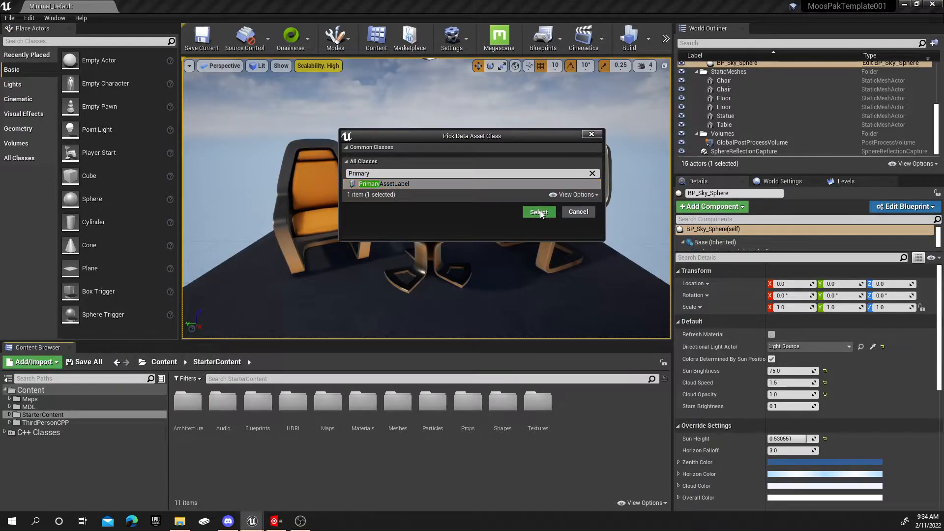
Step: Name the new data asset in StarterContent PAL_StarterContent
text(Pal)
key(BackSpace)
key(BackSpace)
text(A)
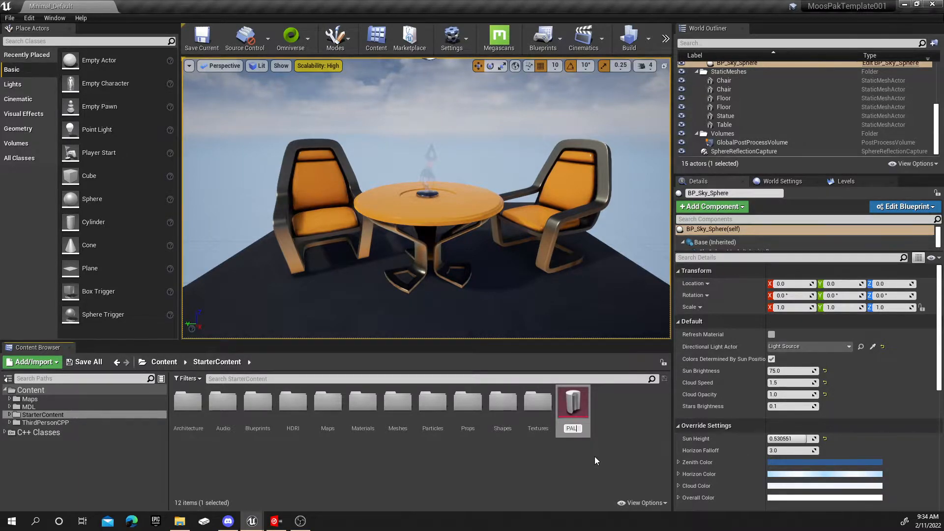
text(L_Stat)
key(BackSpace)
text(rterC)
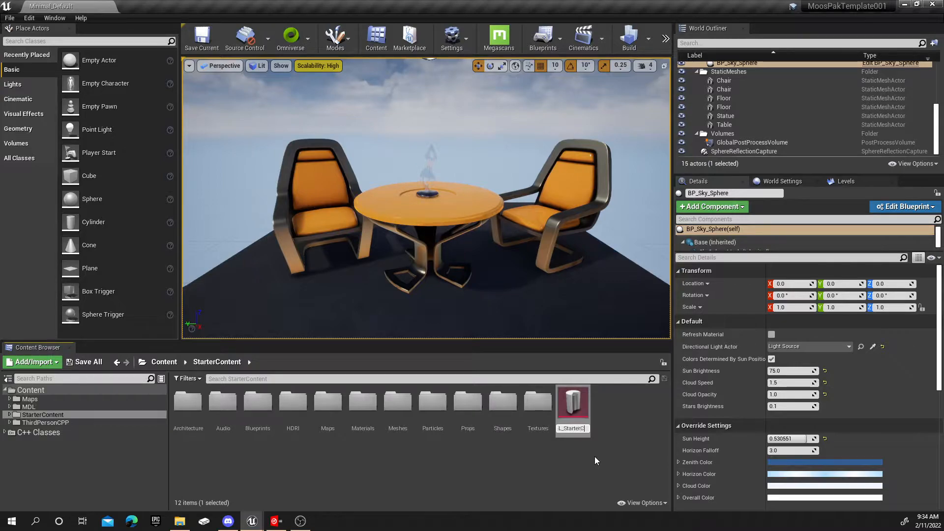
text(ontent)
key(Return)
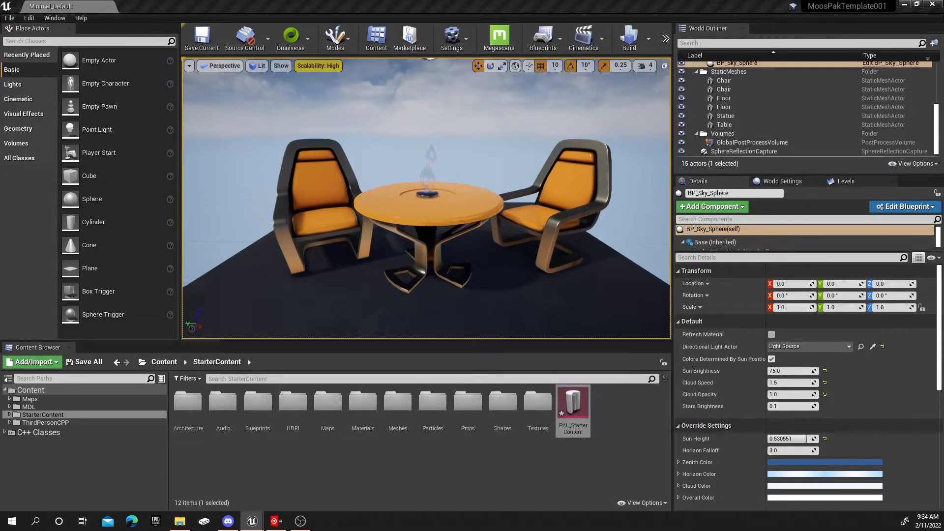
Step: In PAL_StarterContent, set Chunk ID to 1000, enable Apply Recursively and Label Assets in My Directory, and save the asset
double_click(572, 404)
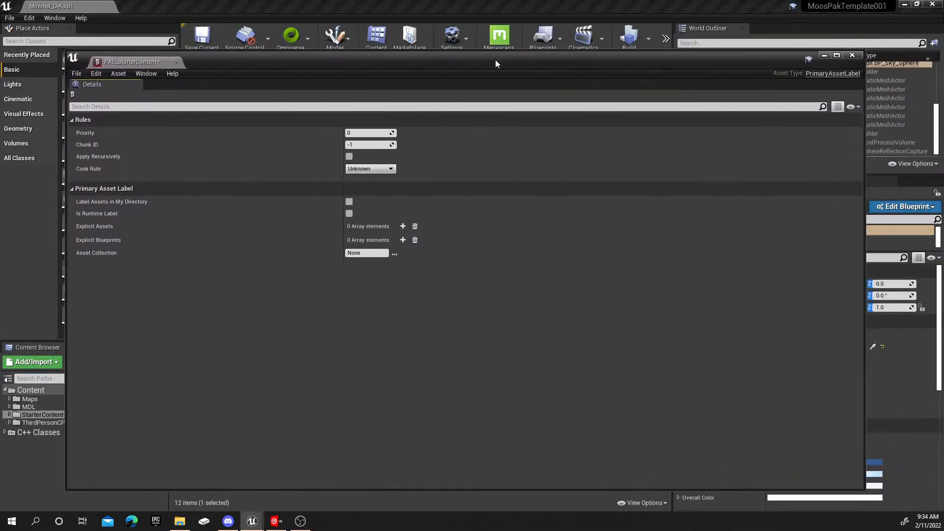
drag(495, 60, 524, 43)
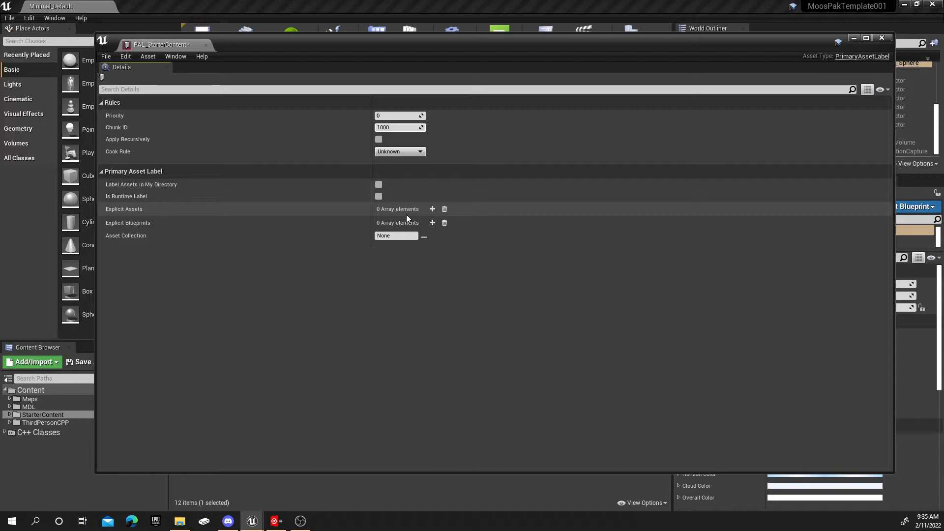
click(378, 139)
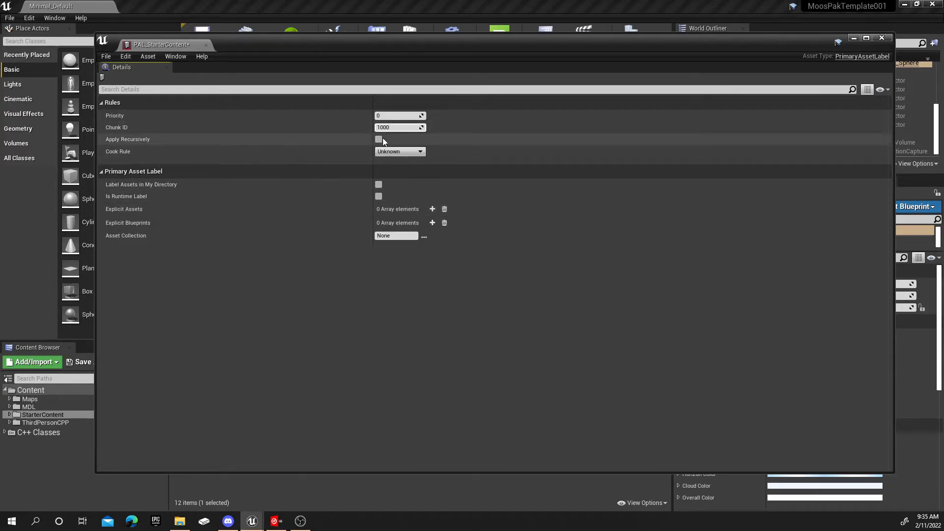
click(378, 185)
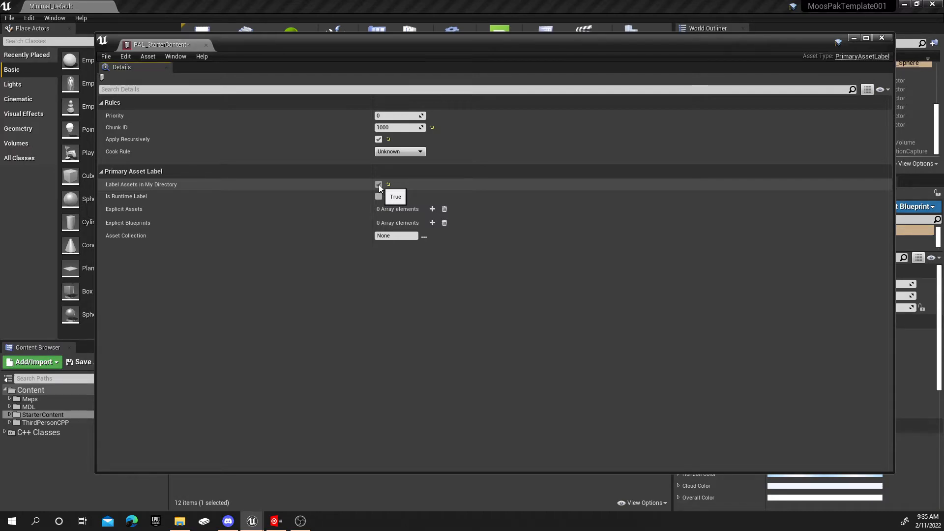
click(106, 56)
click(119, 79)
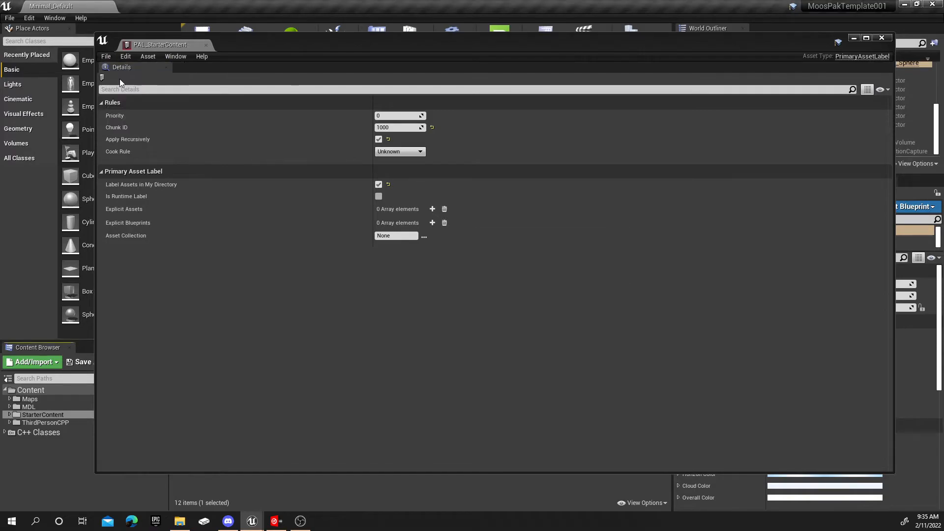
click(881, 37)
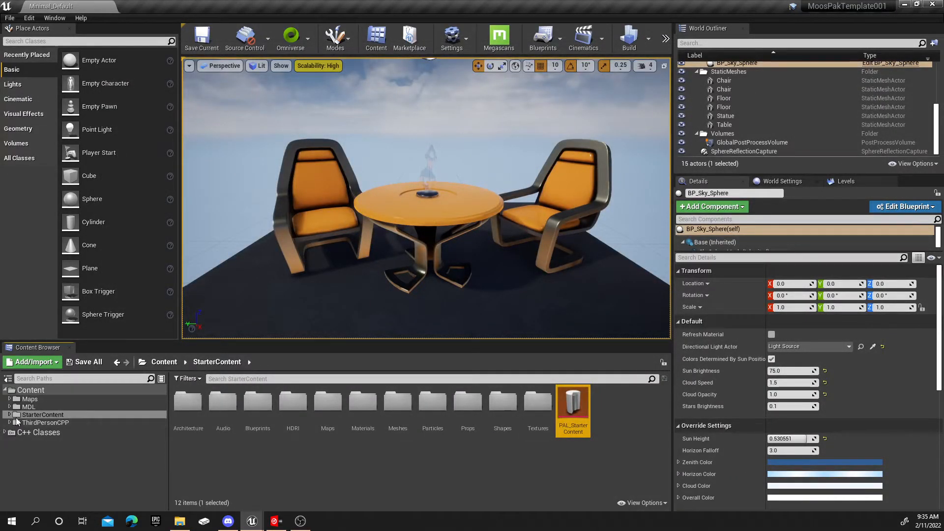
Step: Create another data asset of class PrimaryAssetLabel in the ThirdPersonCPP folder
click(41, 422)
right_click(394, 414)
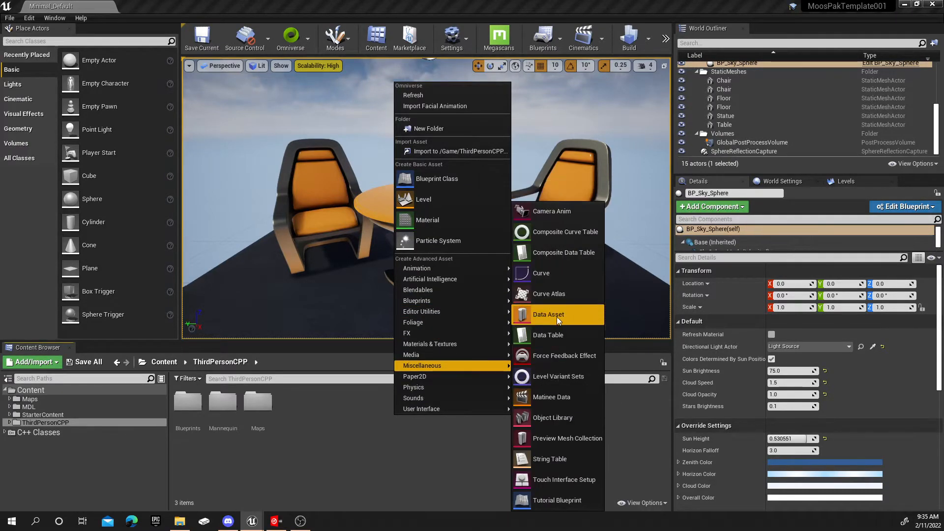
click(550, 318)
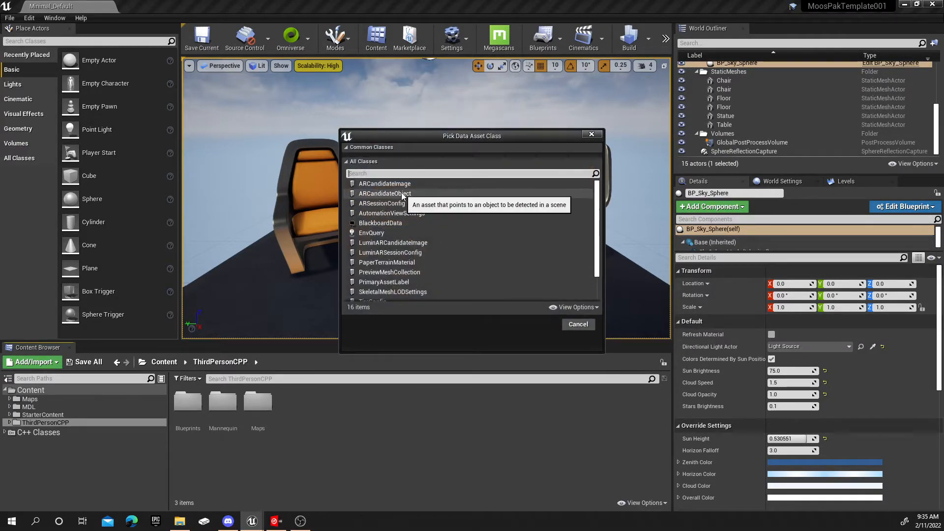
text(P)
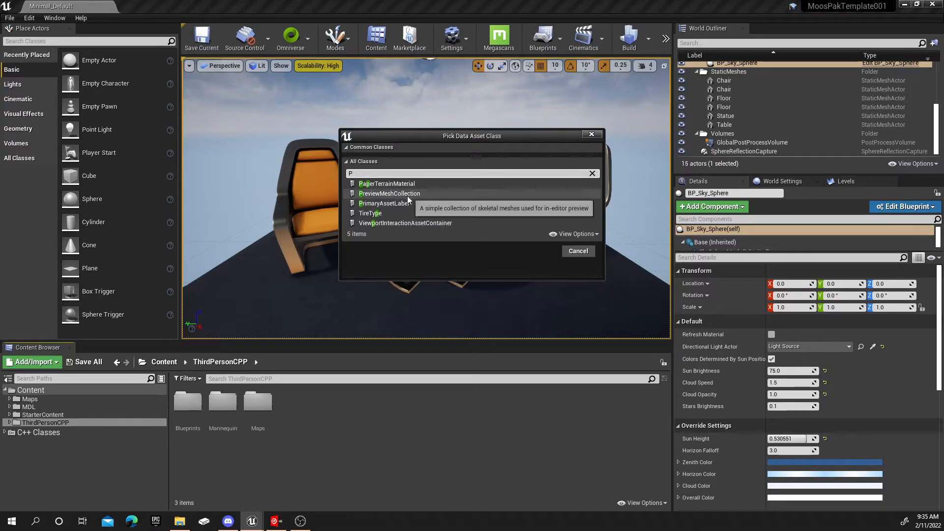
click(391, 203)
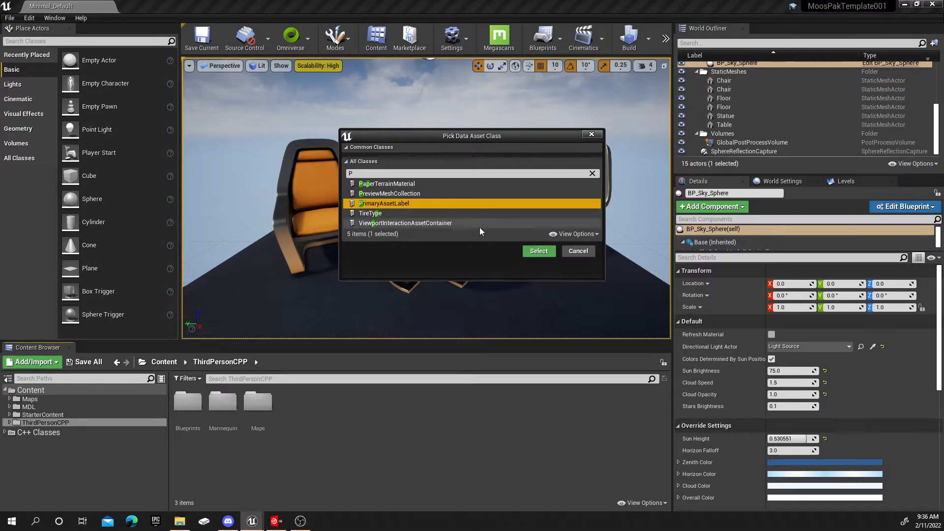
click(532, 253)
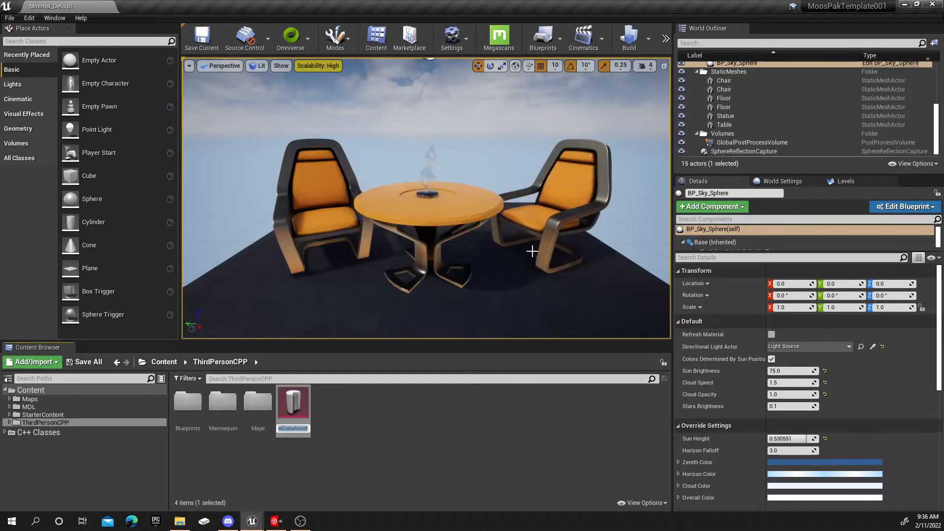
Step: Name the new data asset in ThirdPersonCPP PAL_ThirdPerson
text(PAL_)
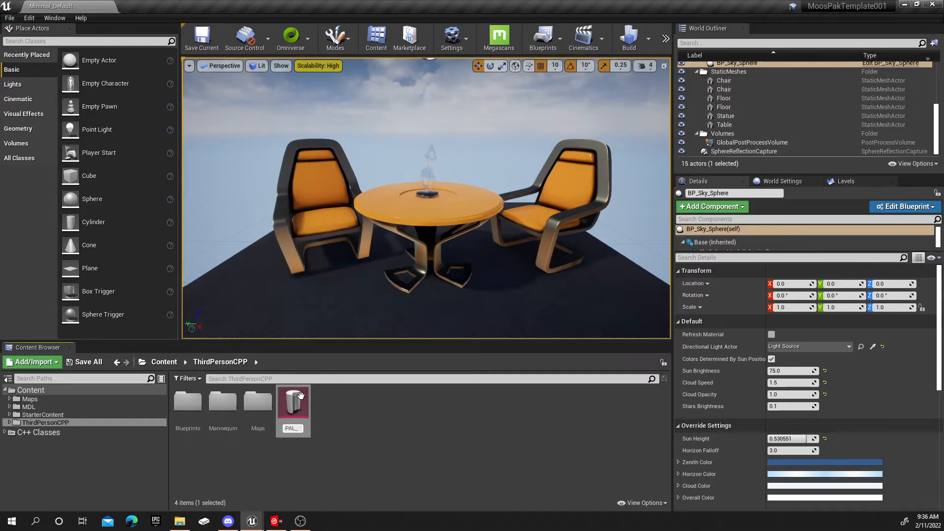
text(THird)
key(BackSpace)
key(BackSpace)
key(BackSpace)
key(BackSpace)
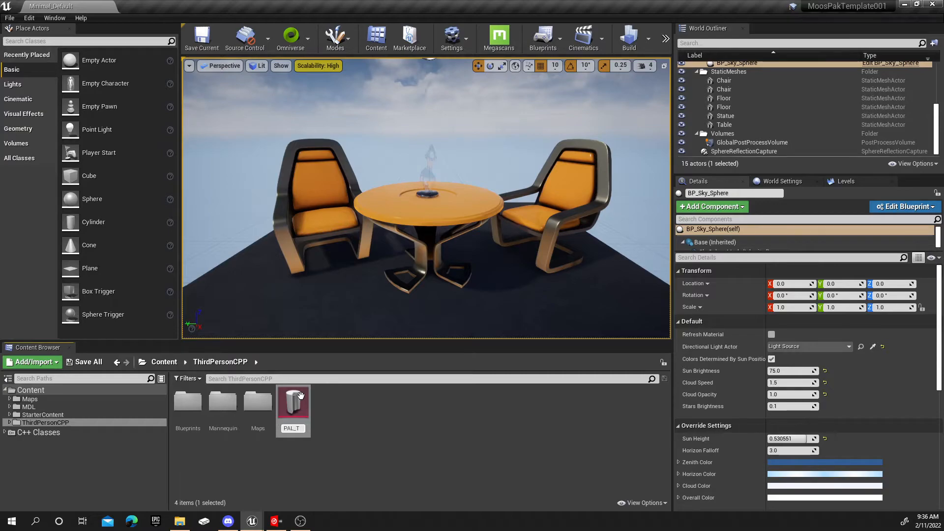
text(hirdPerson)
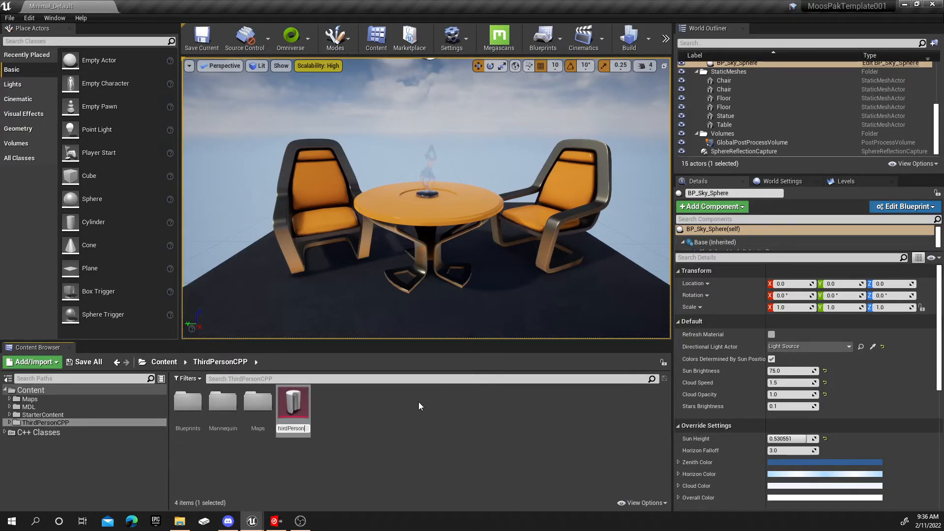
key(Return)
Step: Open PAL_ThirdPerson and set its Chunk ID to 1100
double_click(297, 405)
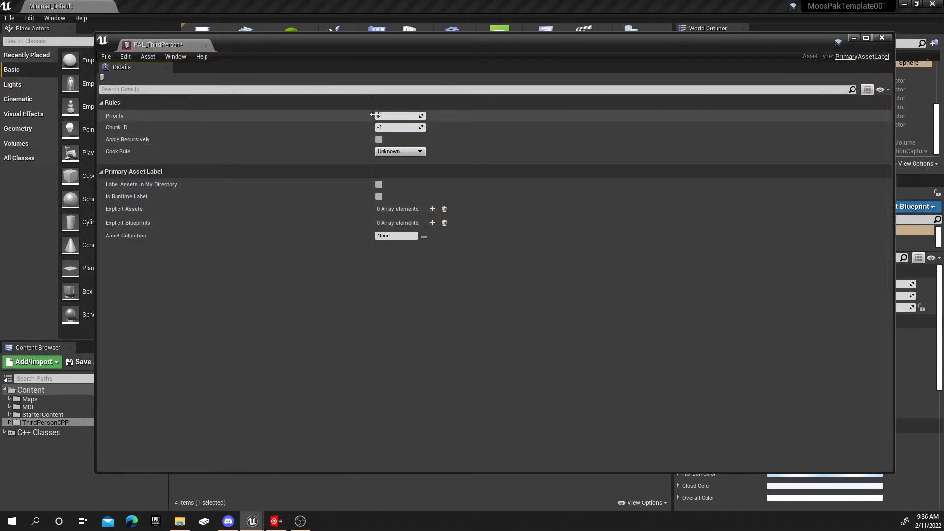
click(381, 128)
text(10)
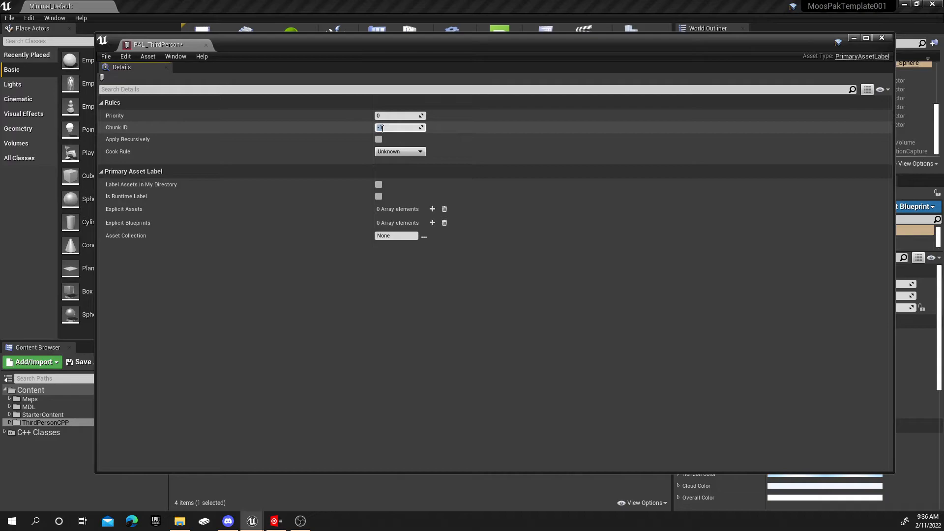
text(0)
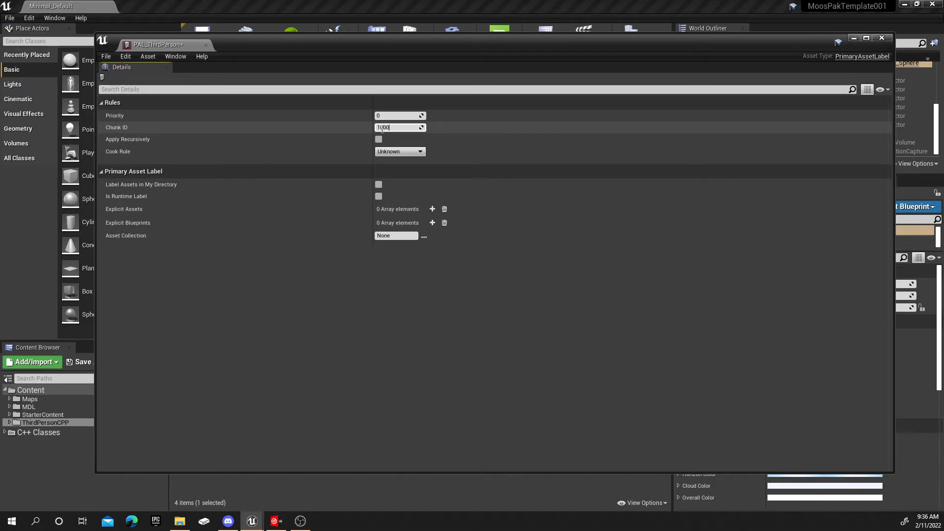
key(BackSpace)
key(BackSpace)
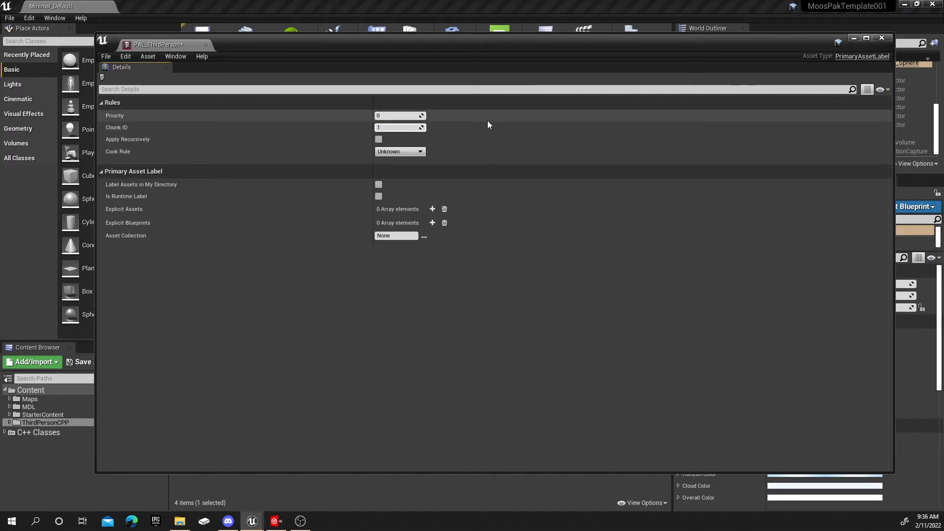
text(100)
key(Return)
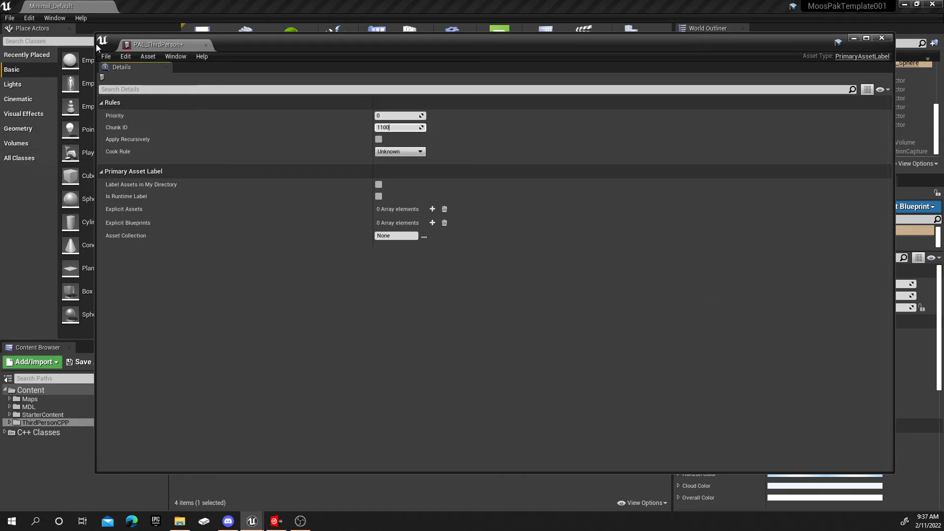
Step: Save and close the PAL_ThirdPerson asset, and save everything in the project
click(106, 57)
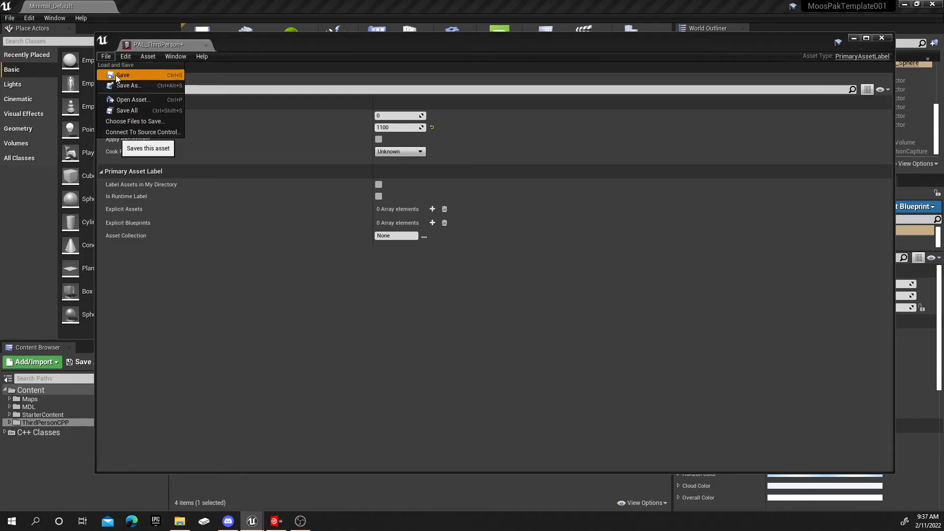
click(118, 75)
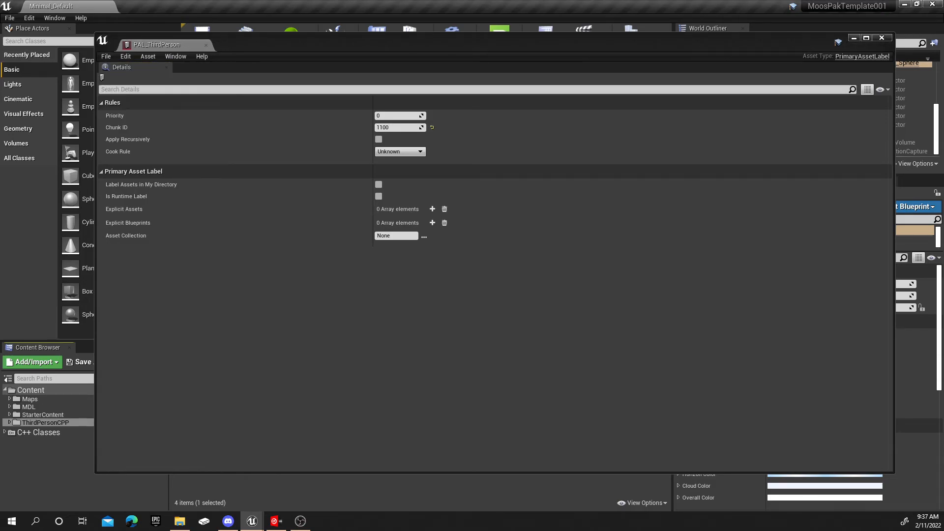
click(881, 39)
click(348, 466)
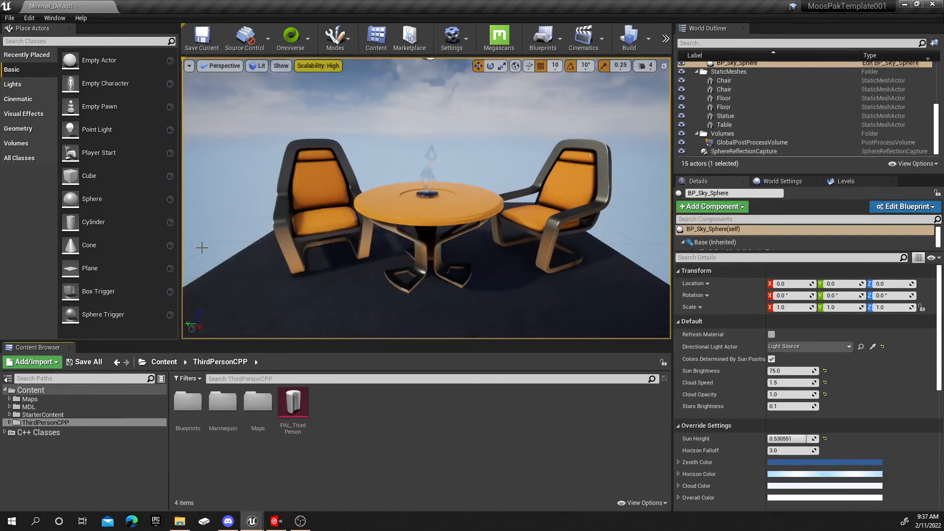
click(11, 18)
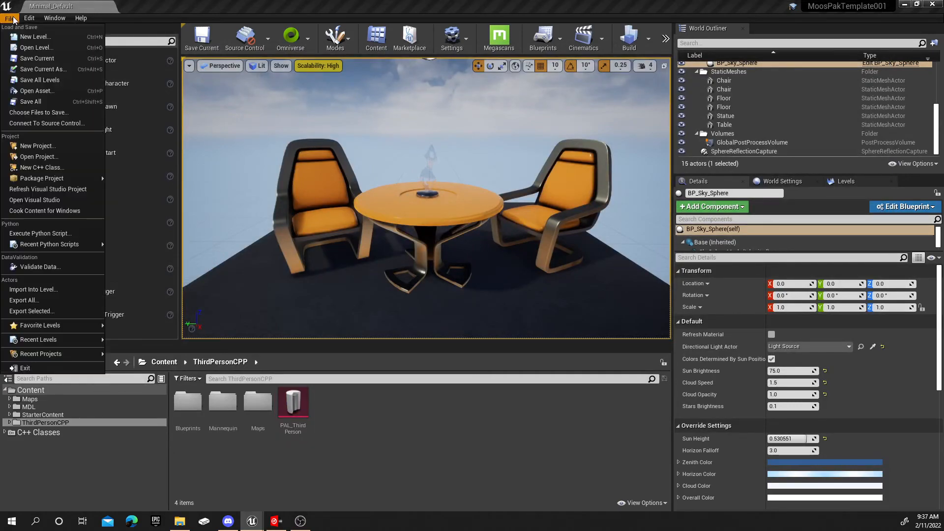
click(31, 101)
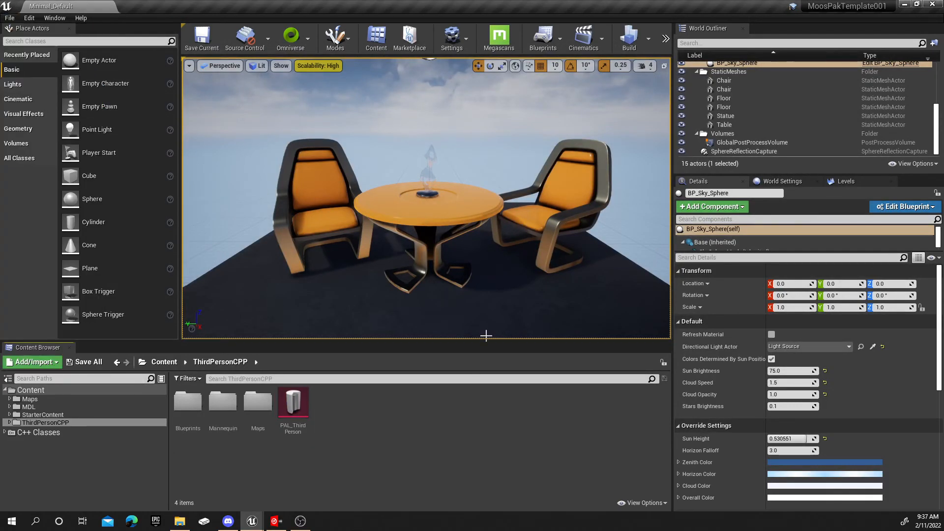
Step: Start packaging the project for Windows (64-bit)
click(9, 17)
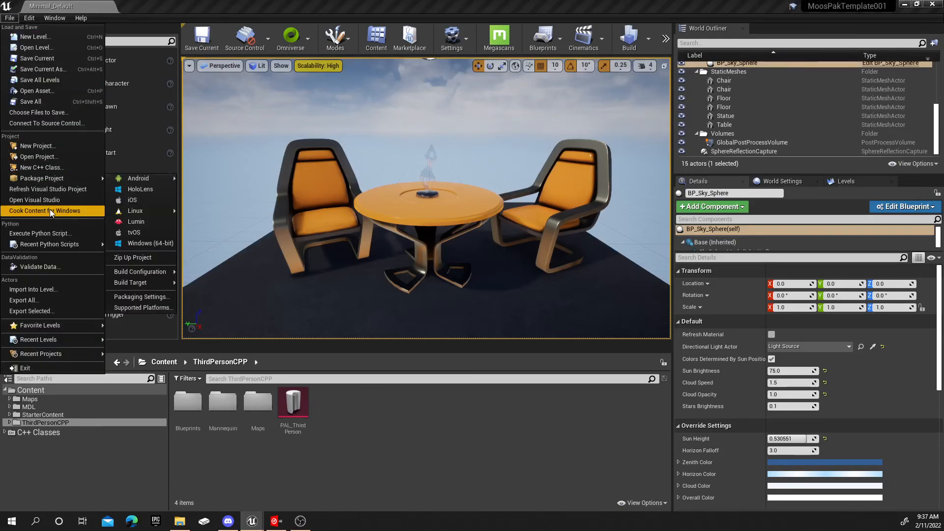
mouse_move(44, 178)
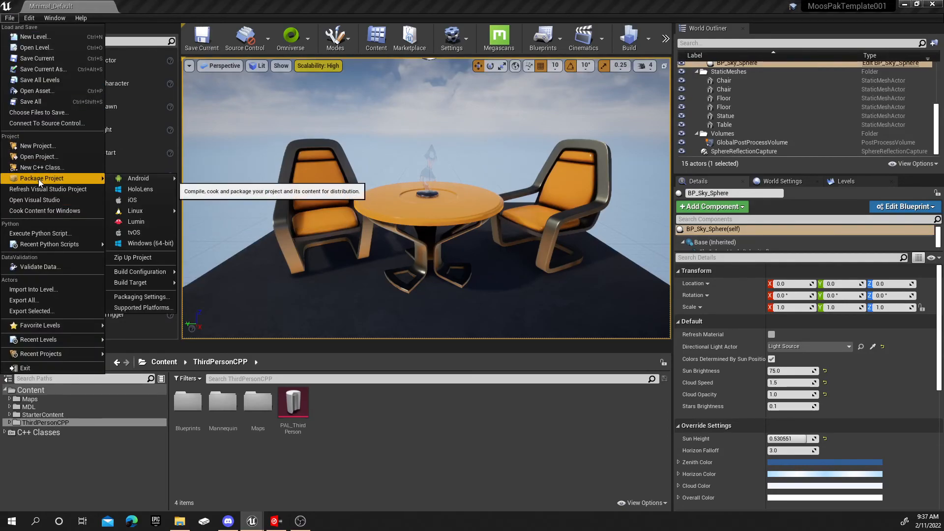
click(152, 242)
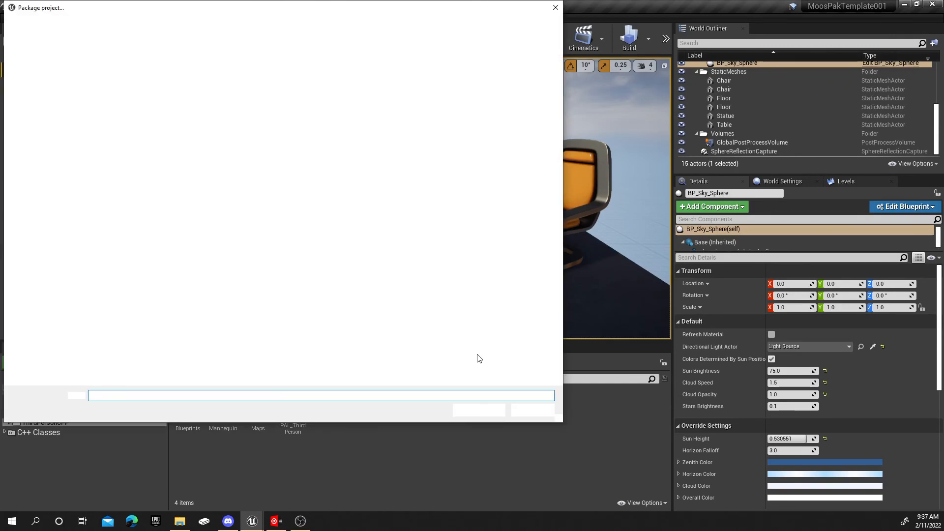